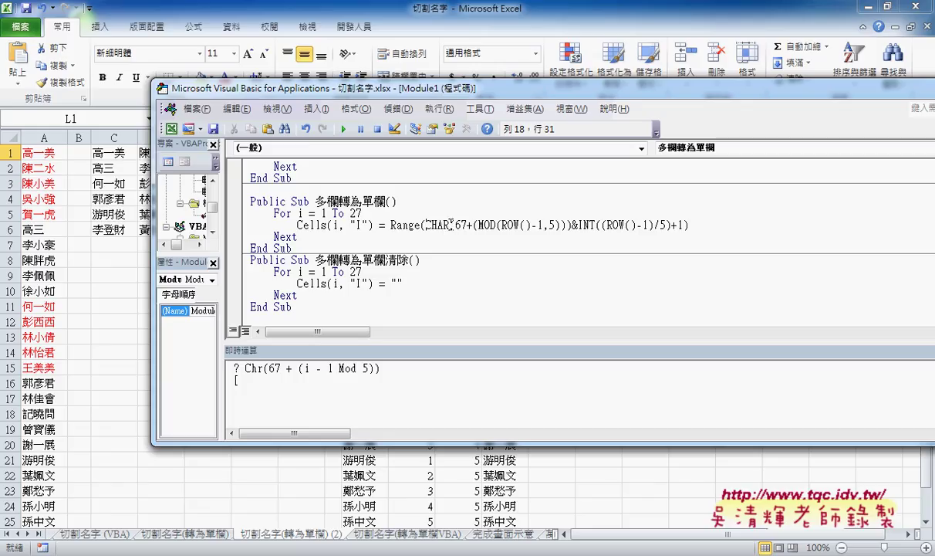
Delete the extra 'A' so CHAR becomes VBA's CHR on the Range line.
drag(446, 228, 437, 229)
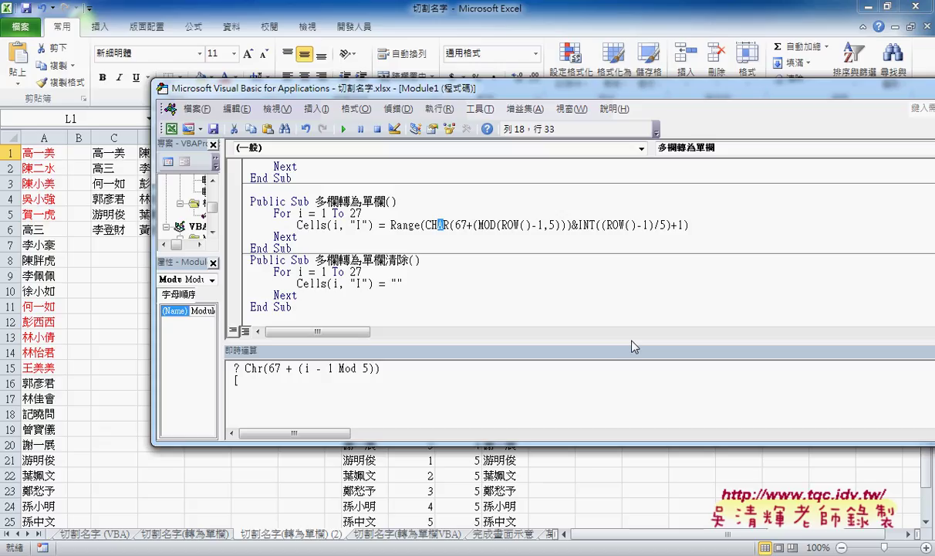
key(Delete)
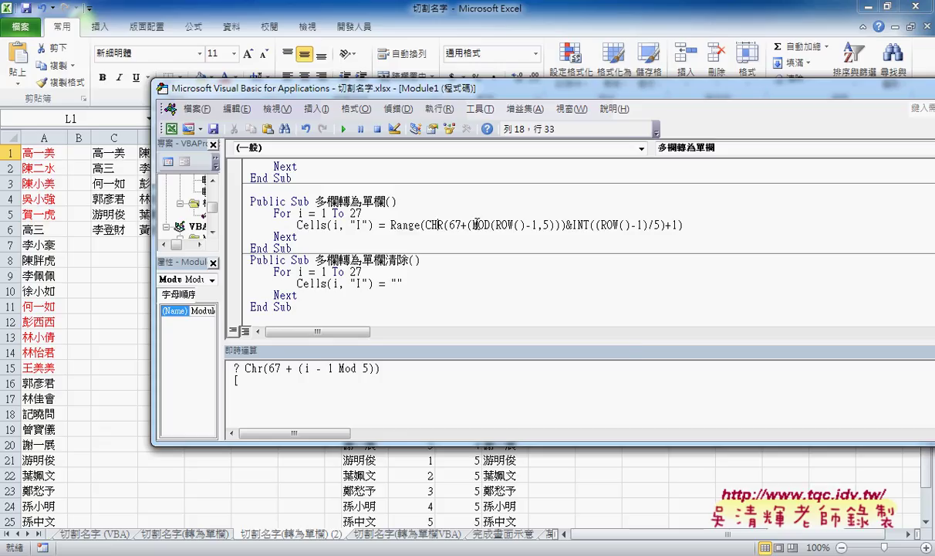
drag(472, 225, 553, 225)
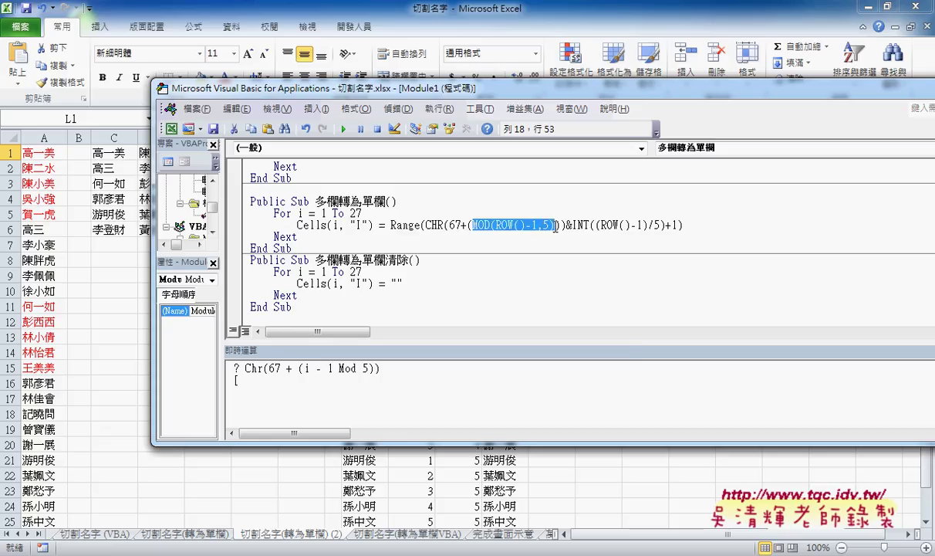
drag(467, 224, 554, 225)
click(477, 225)
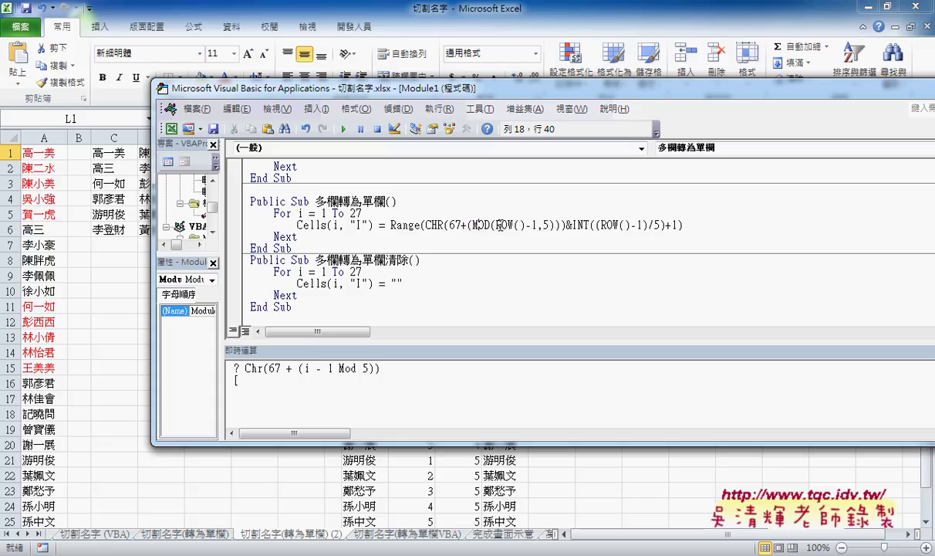
Replace both ROW() calls with i, giving MOD(i-1,5) and INT((i-1)/5)+1.
drag(496, 225, 525, 225)
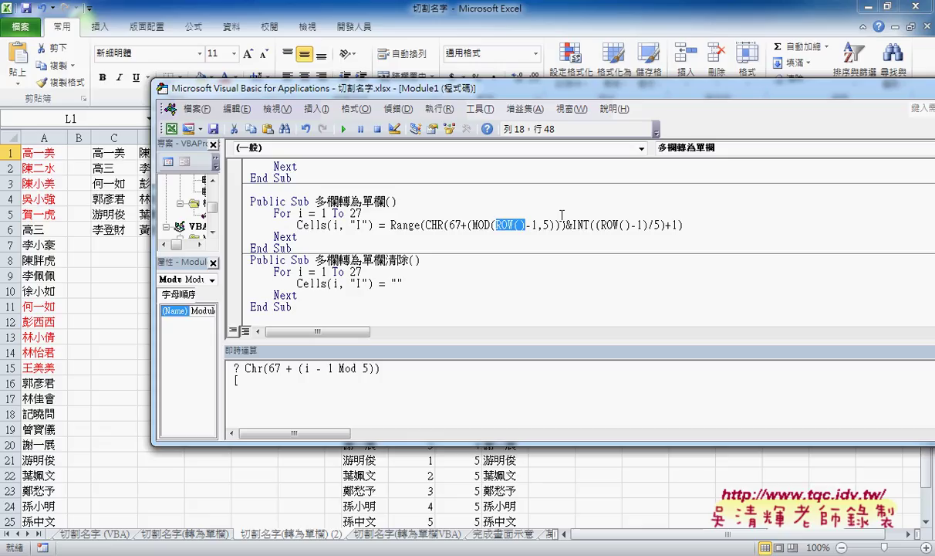
text(i)
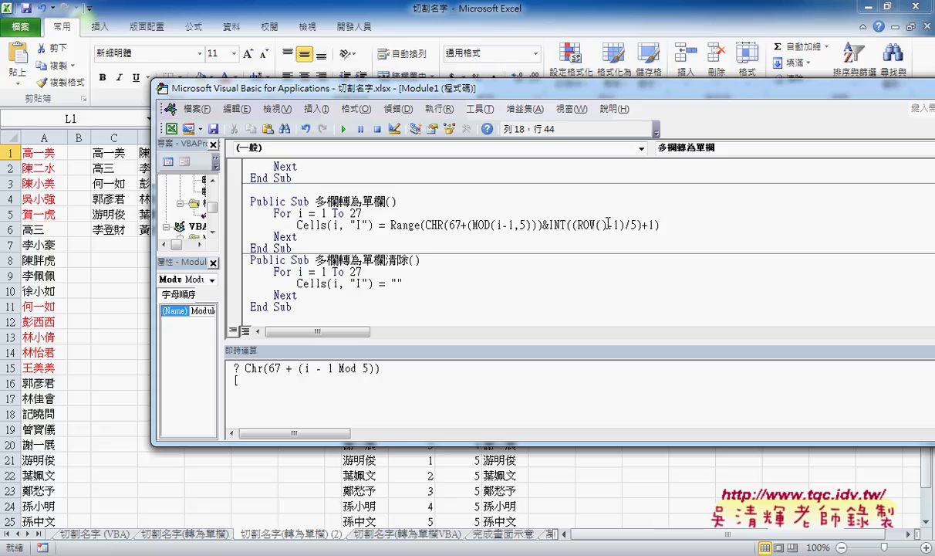
drag(608, 225, 578, 225)
text(i)
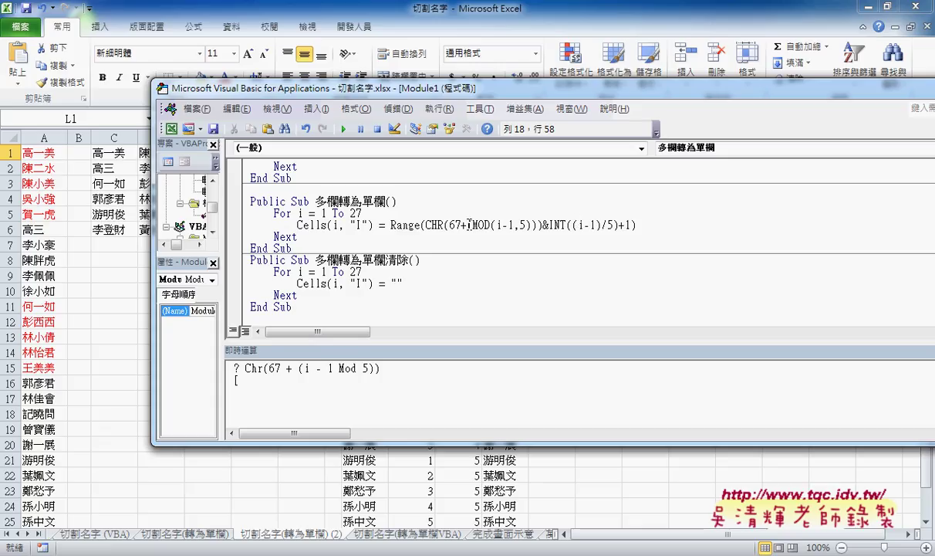
drag(467, 225, 529, 224)
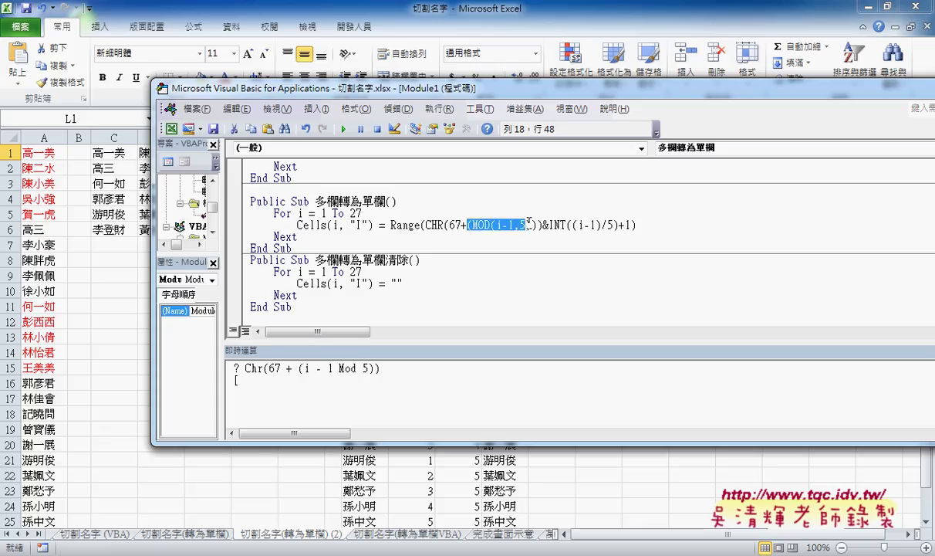
drag(472, 225, 496, 225)
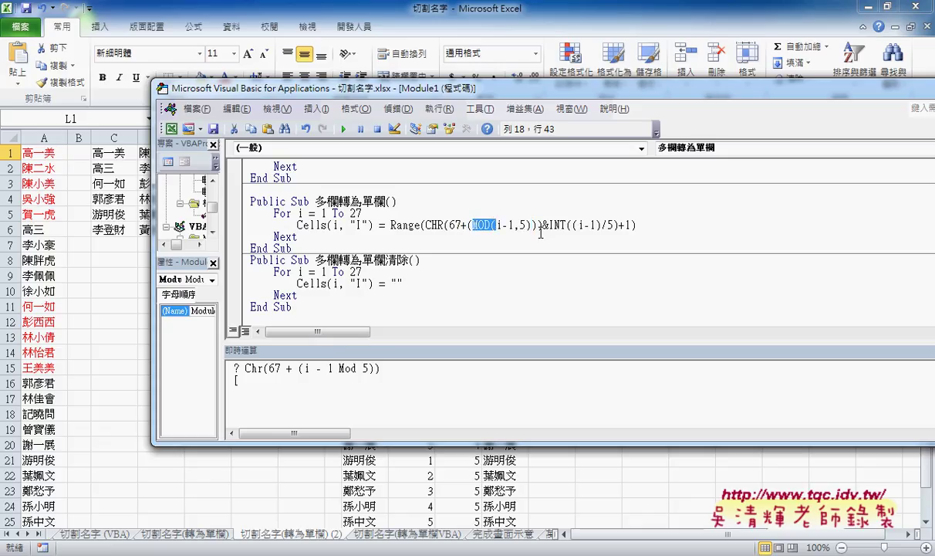
Rewrite MOD(i-1,5) as ((i-1) mod 5) on the Range line.
text(()
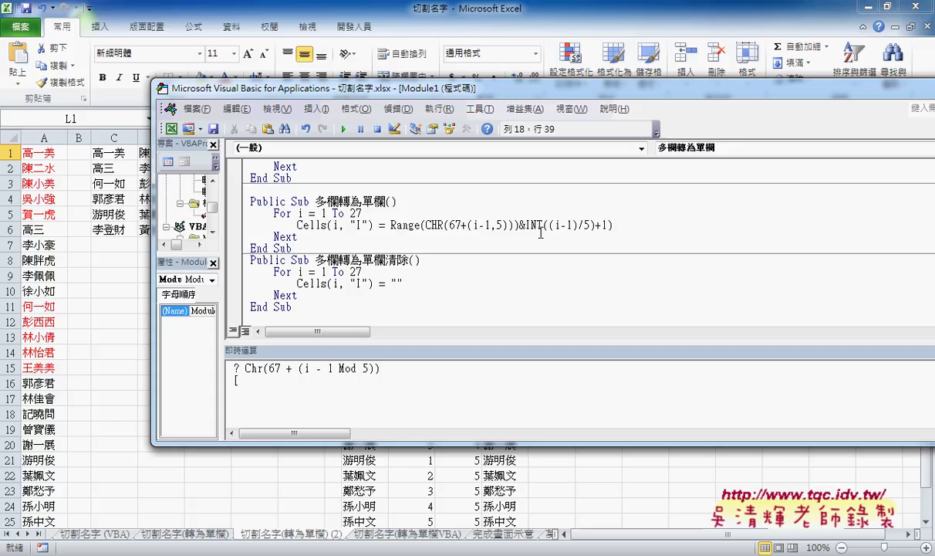
key(Right)
key(Right)
key(Right)
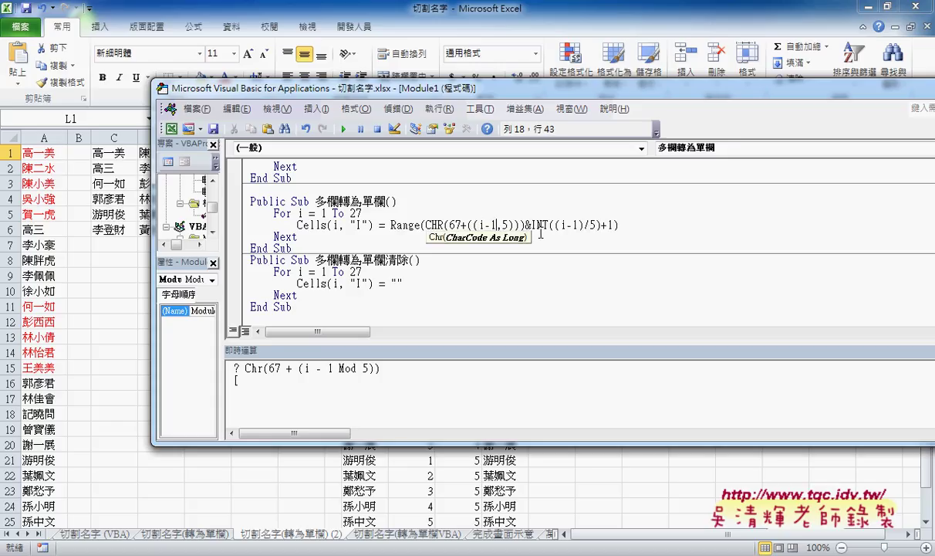
text())
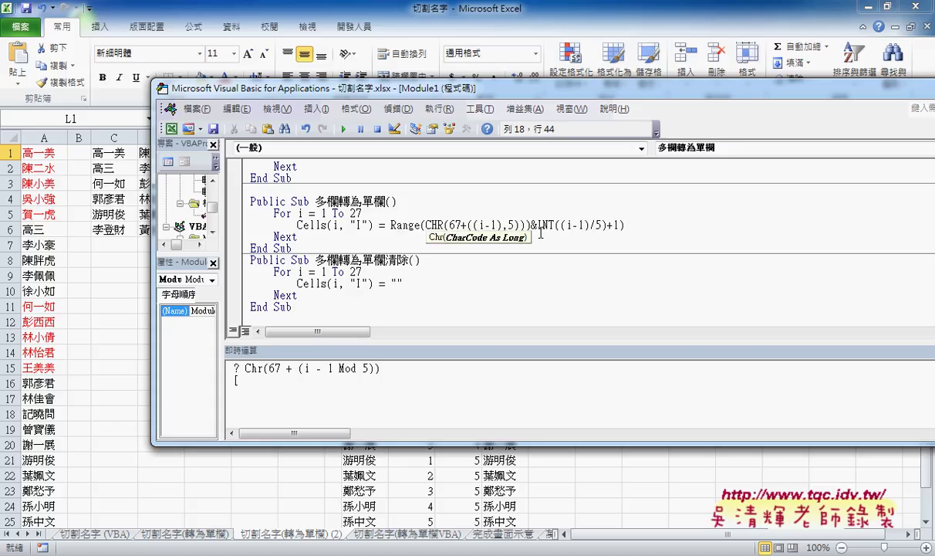
text( m)
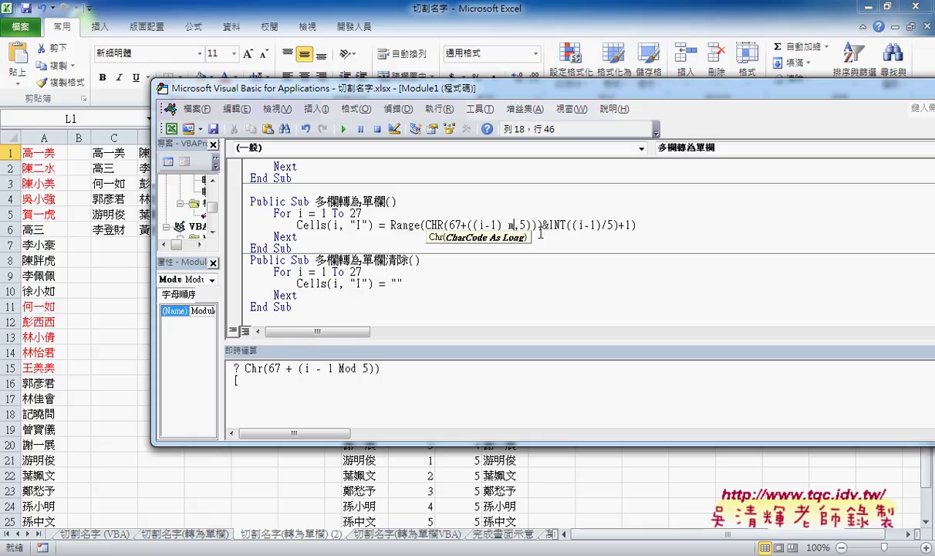
text(o)
key(Delete)
text(d)
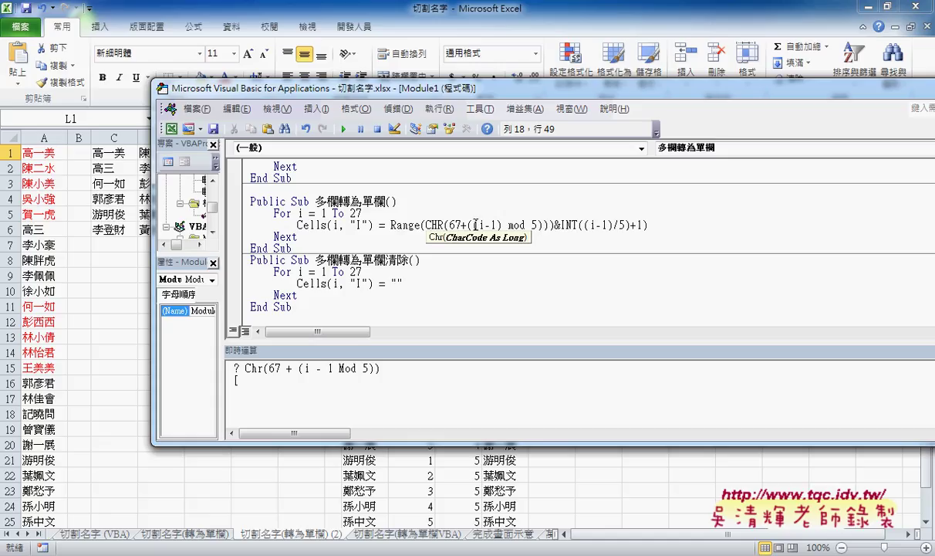
Delete the surplus closing parenthesis after mod 5.
drag(473, 225, 503, 225)
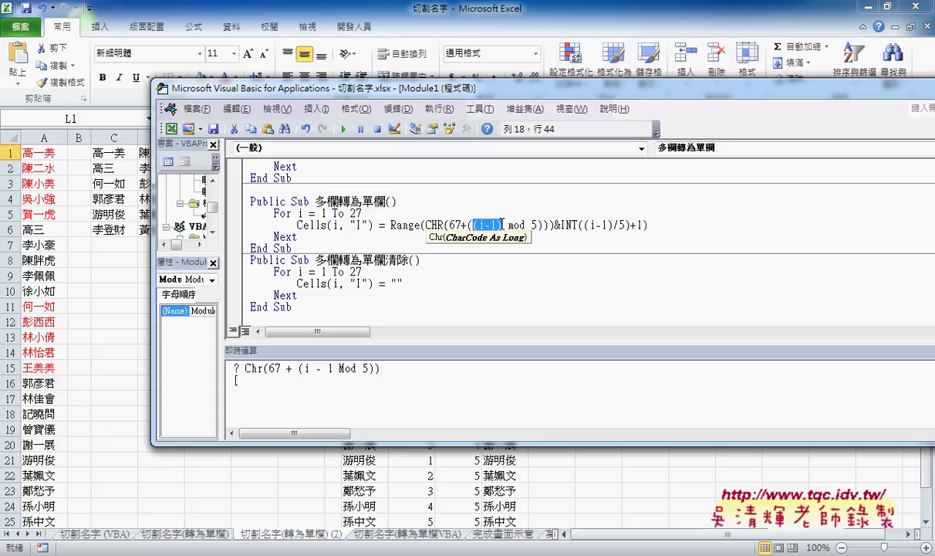
click(538, 224)
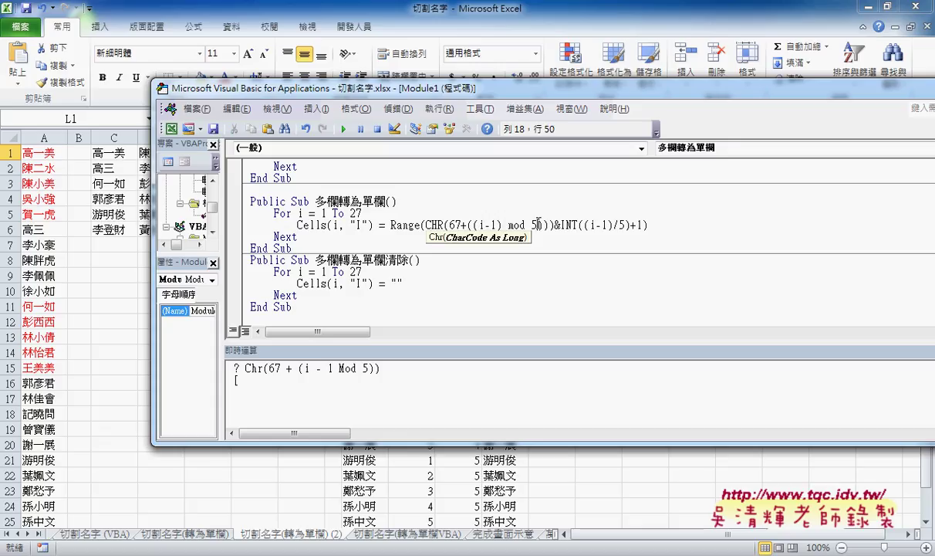
drag(538, 225, 474, 224)
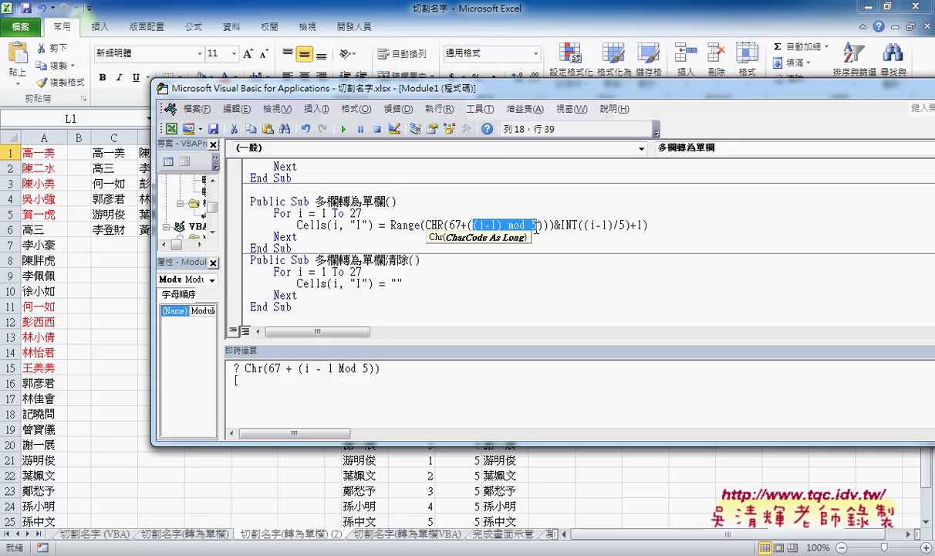
drag(537, 227, 542, 224)
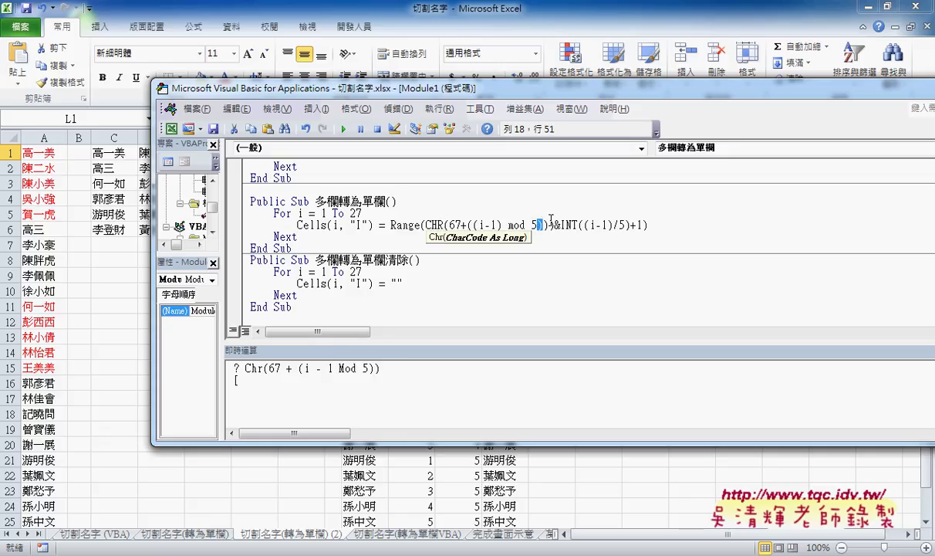
key(Delete)
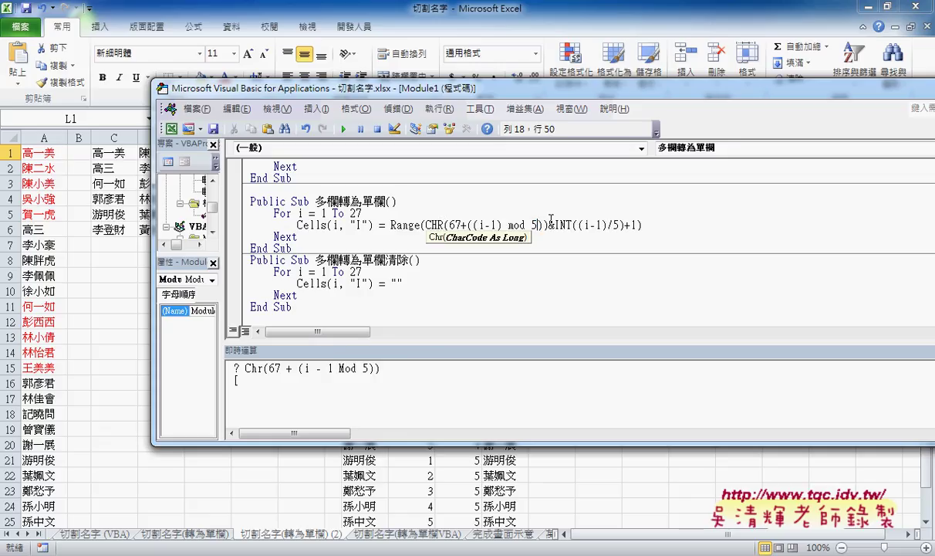
Add spacing around the & before INT and let VBA reformat the Range line.
drag(467, 226, 543, 225)
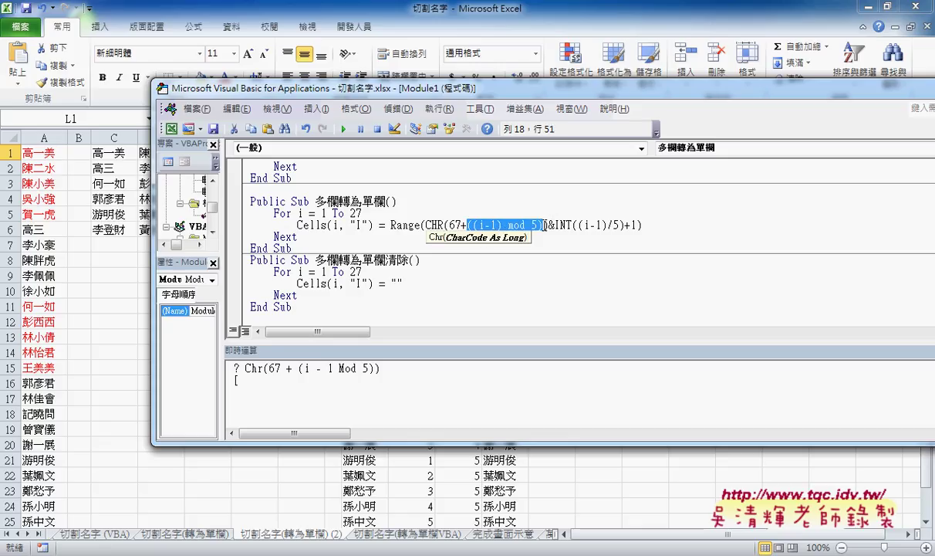
click(445, 225)
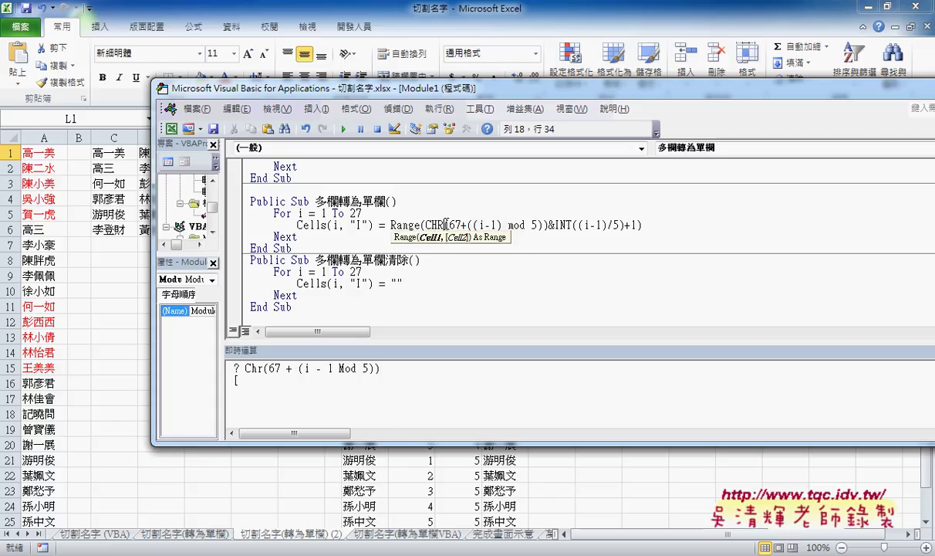
drag(445, 224, 550, 225)
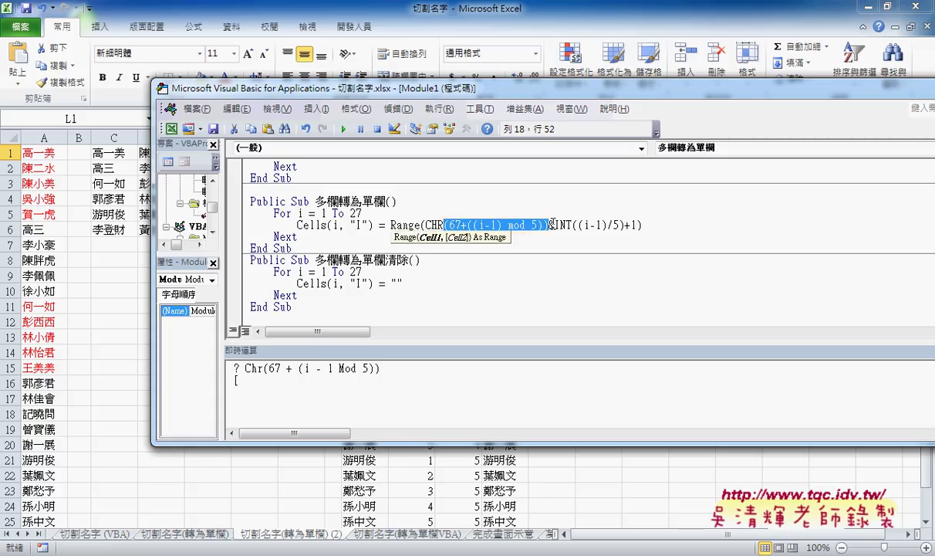
click(551, 224)
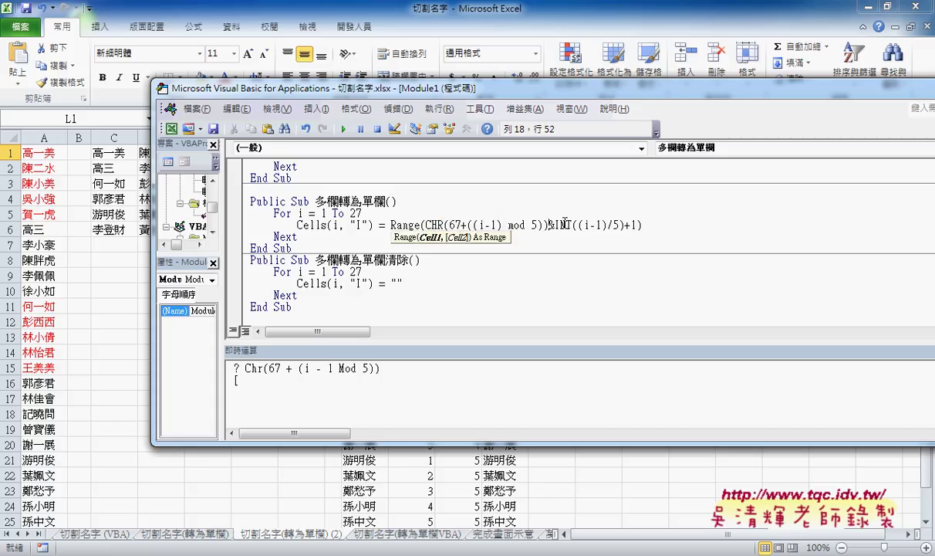
click(561, 224)
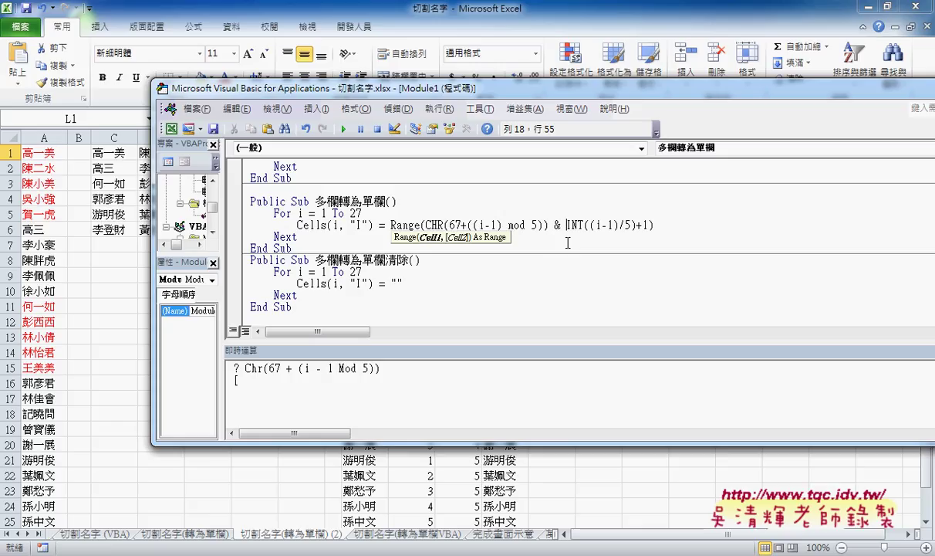
click(573, 239)
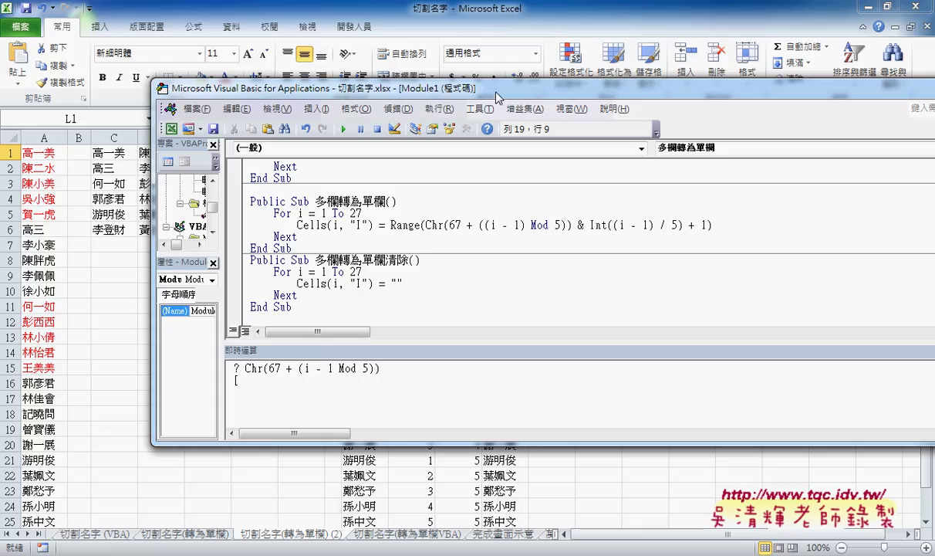
Highlight (i - 1) Mod 5, then move the editor right to reveal the worksheet.
drag(499, 96, 515, 95)
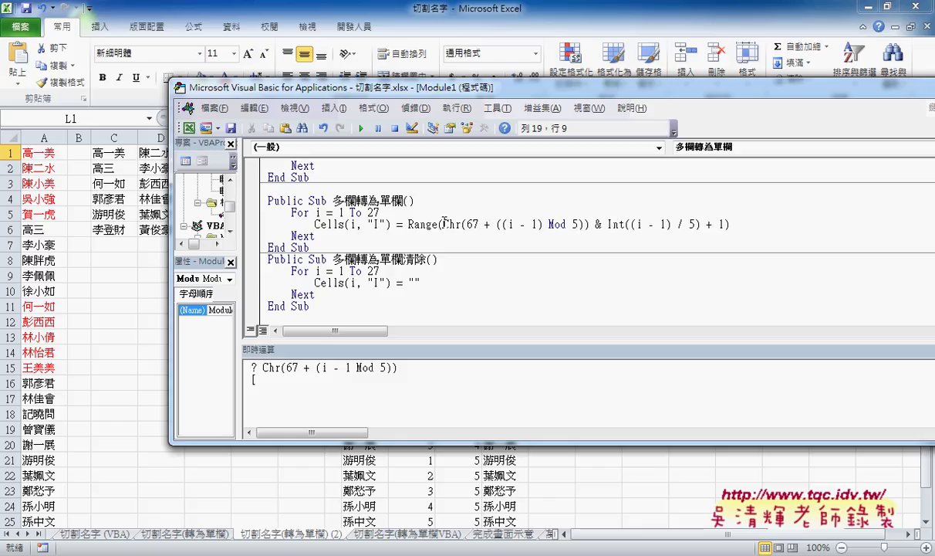
click(471, 223)
drag(587, 224, 505, 223)
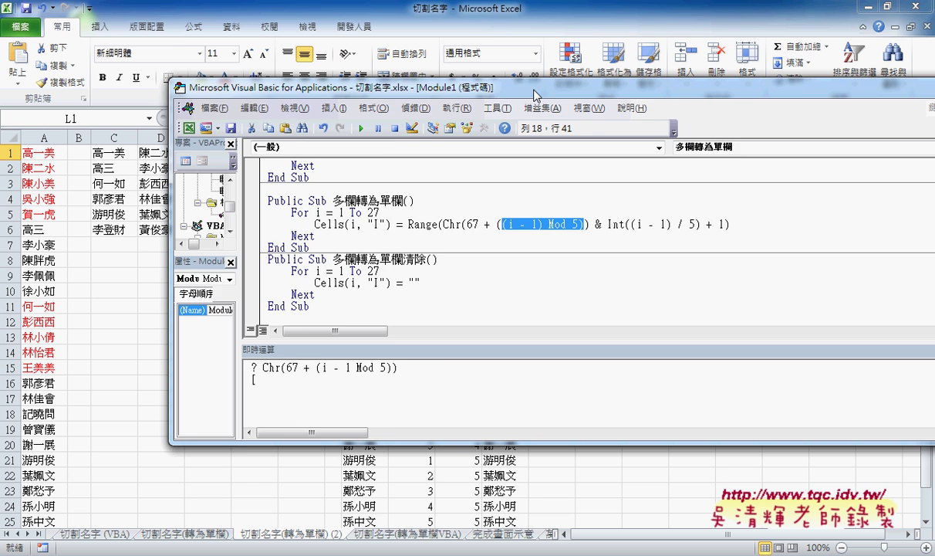
drag(535, 94, 782, 91)
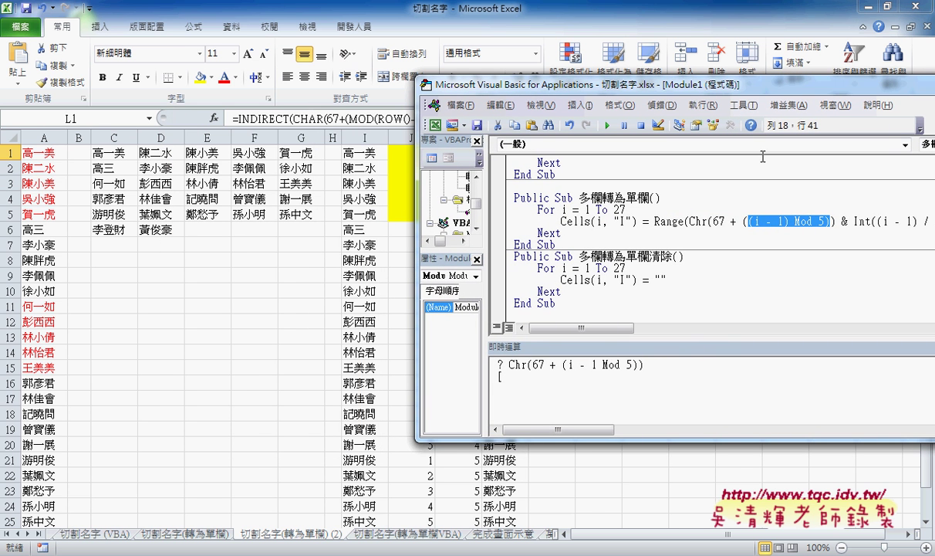
Run the 多欄轉為單欄清除 macro to empty column I.
click(630, 276)
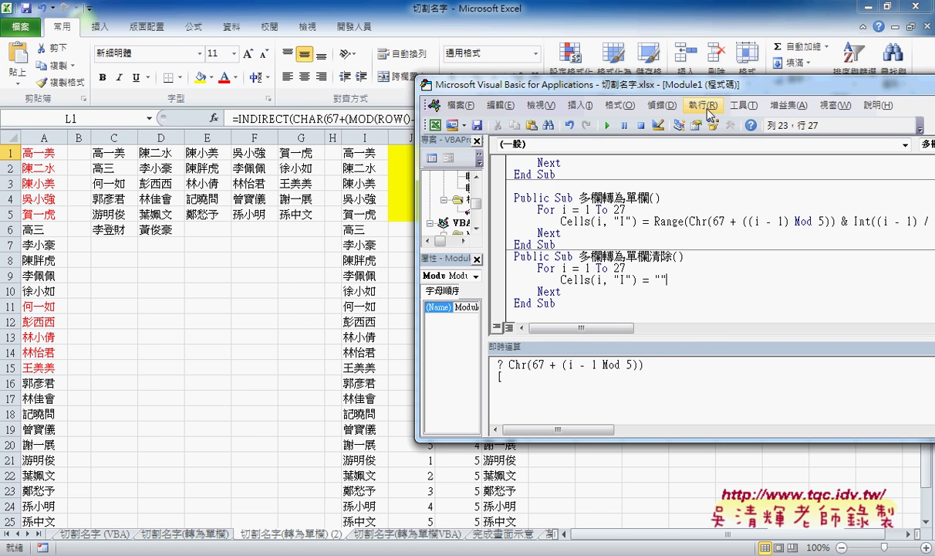
drag(679, 85, 708, 82)
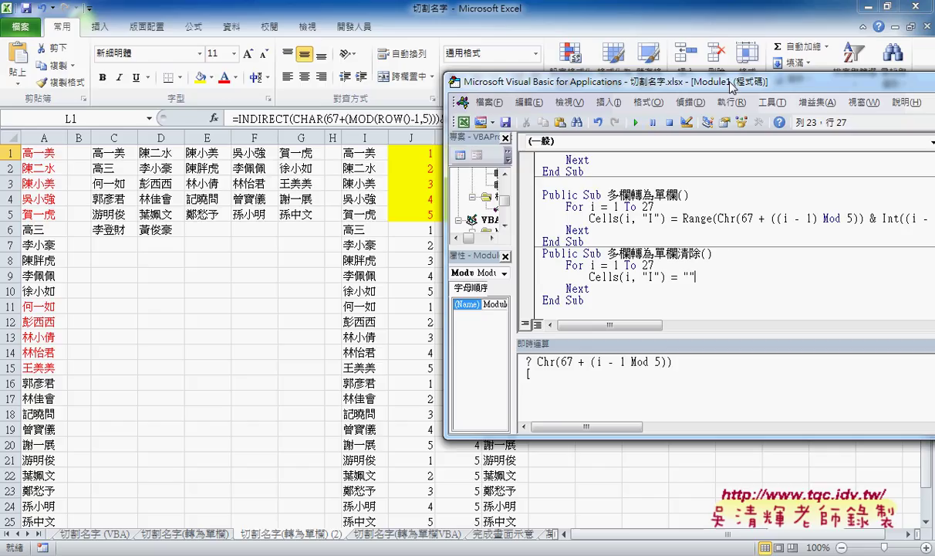
click(637, 123)
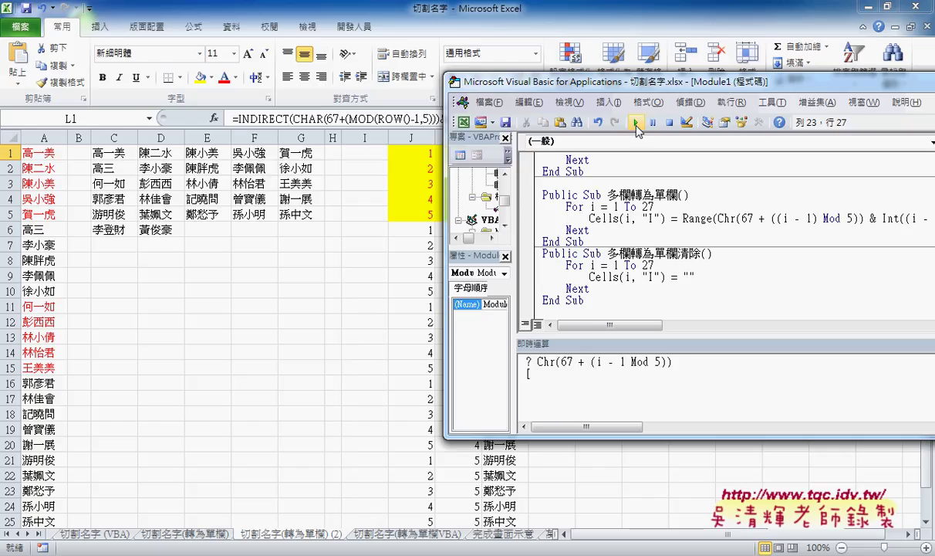
Run the 多欄轉為單欄 macro to refill column I with the 27 names.
click(671, 217)
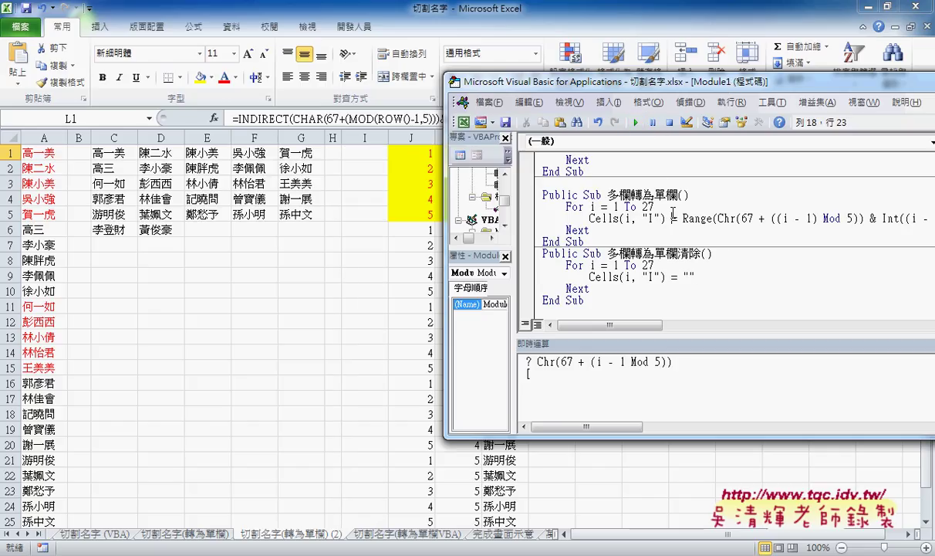
click(637, 126)
click(370, 153)
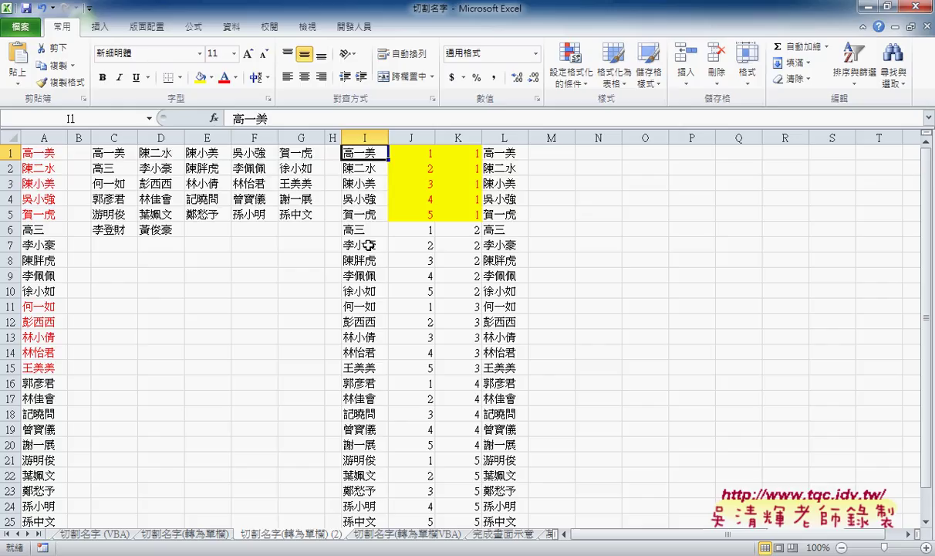
scroll(349, 364, down, 2)
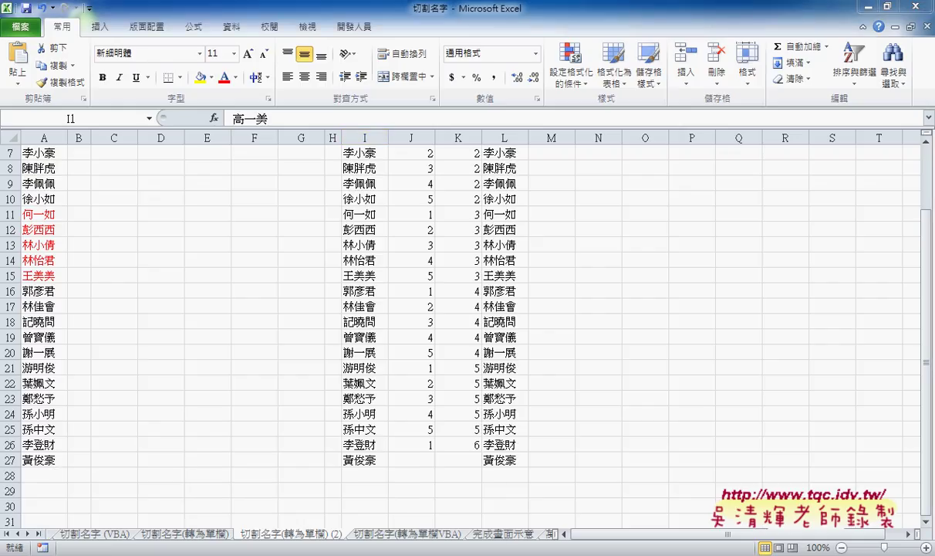
mouse_move(351, 531)
click(136, 500)
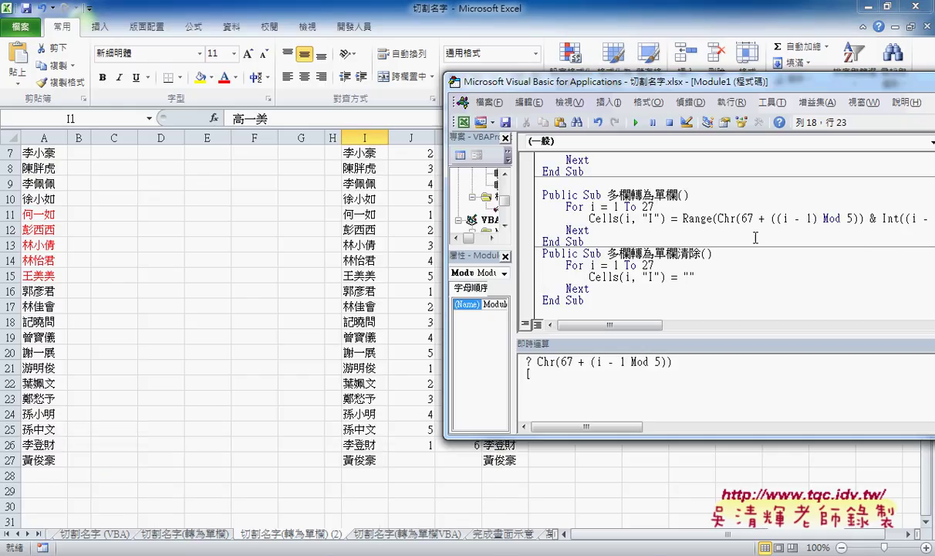
Widen the editor, close the Immediate window, and bring the Excel worksheet forward.
drag(584, 301, 532, 200)
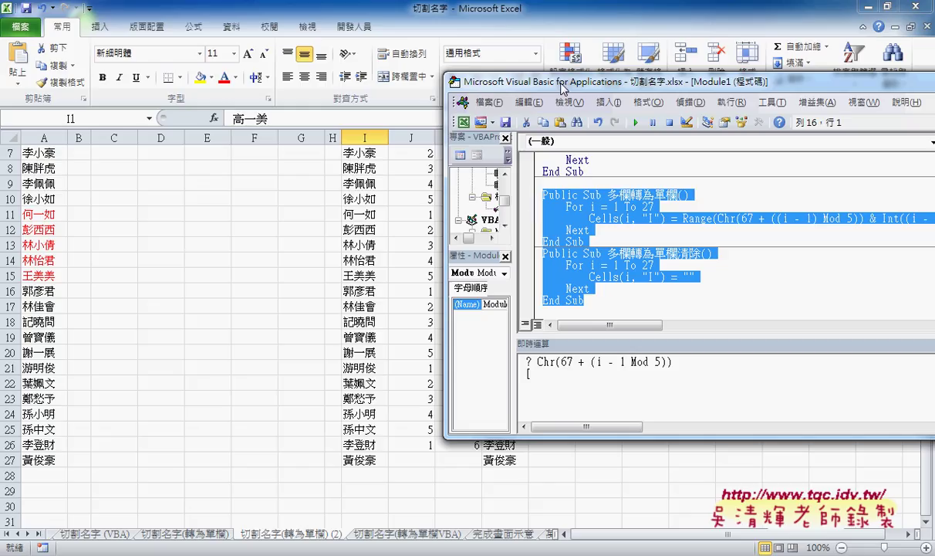
drag(535, 83, 131, 106)
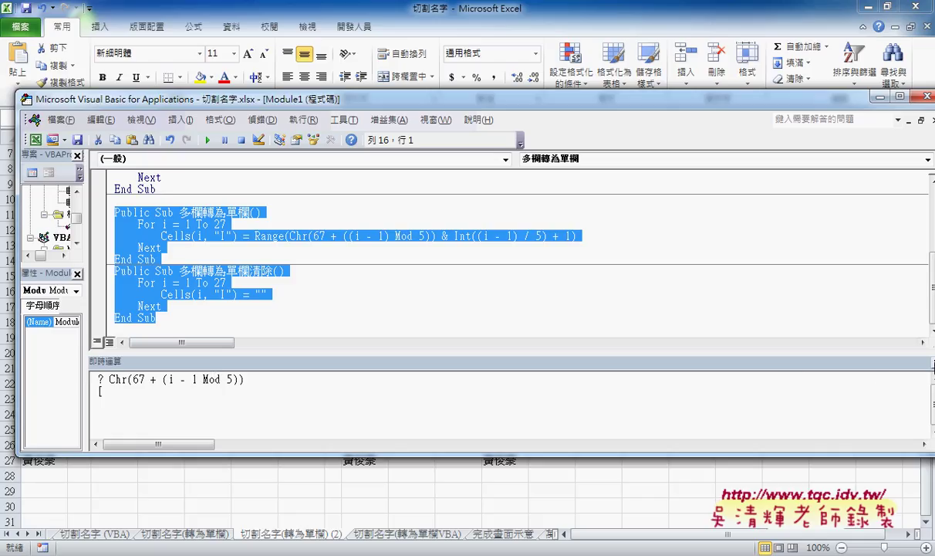
click(931, 362)
click(397, 328)
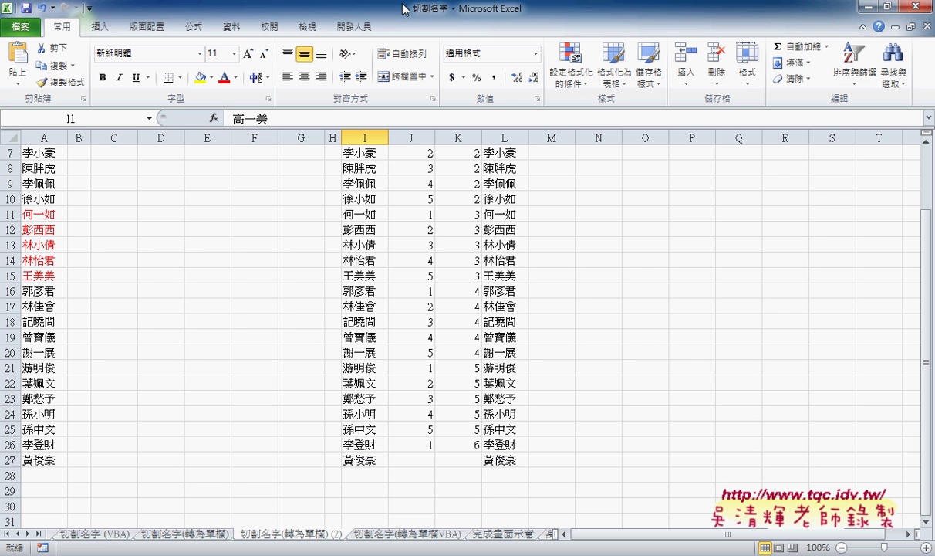
click(383, 9)
scroll(333, 317, up, 2)
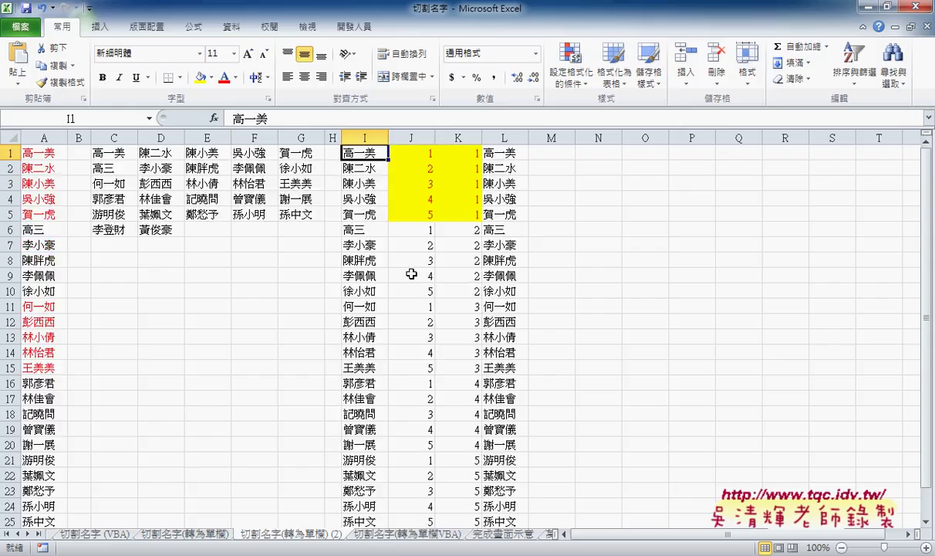
click(503, 154)
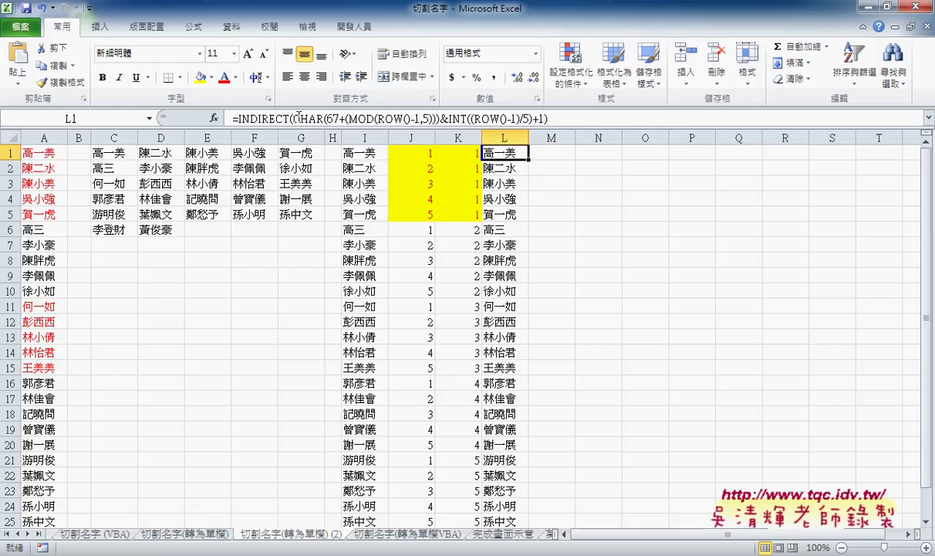
drag(293, 118, 323, 118)
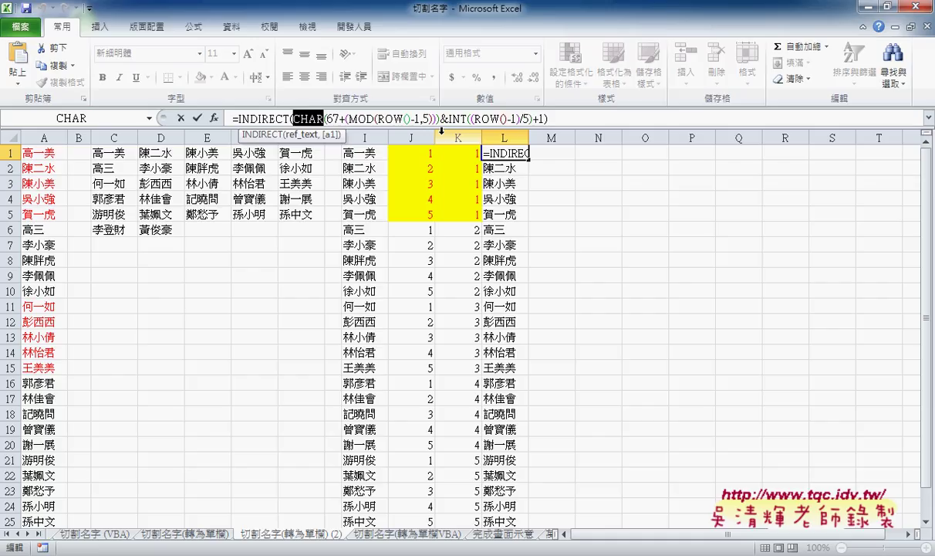
key(Escape)
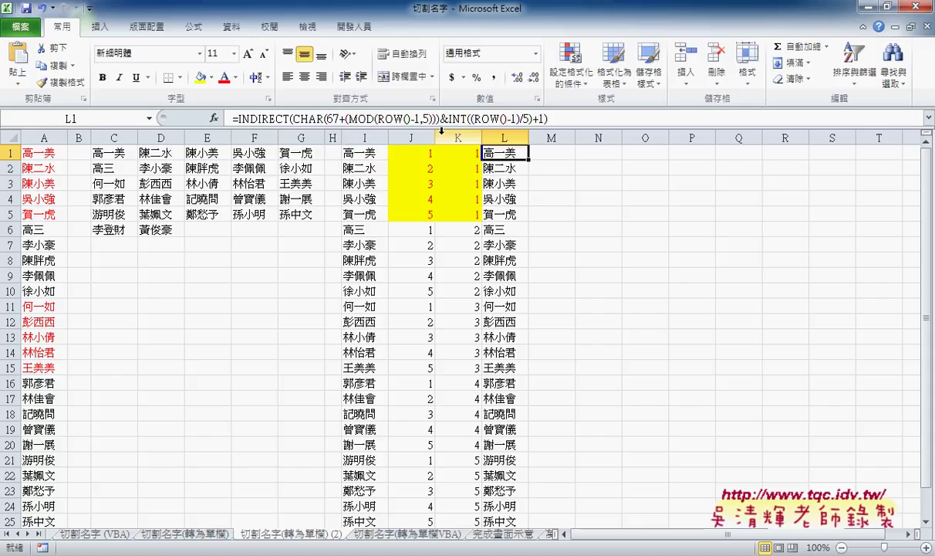
click(594, 151)
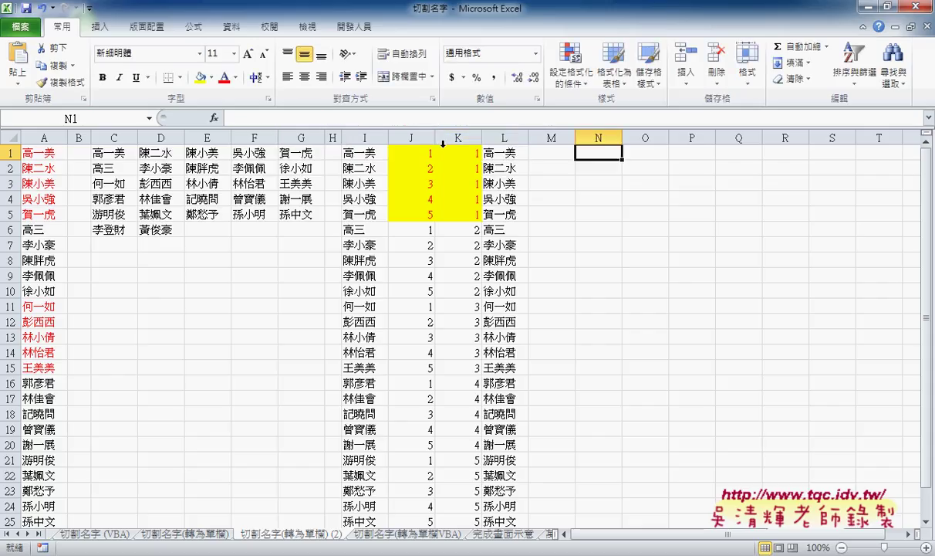
For cell N1, pick OFFSET from the 檢視與參照 (Lookup & Reference) function category.
click(214, 119)
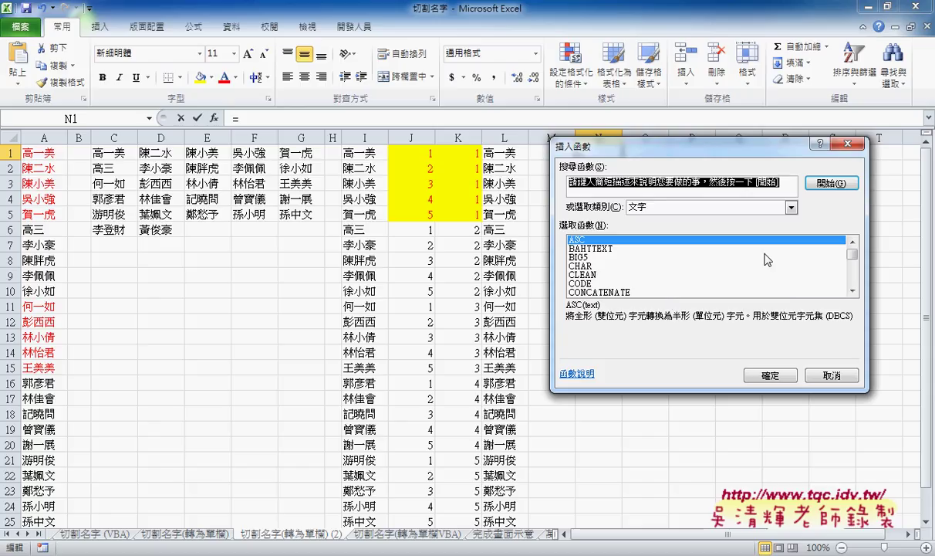
click(690, 205)
click(669, 260)
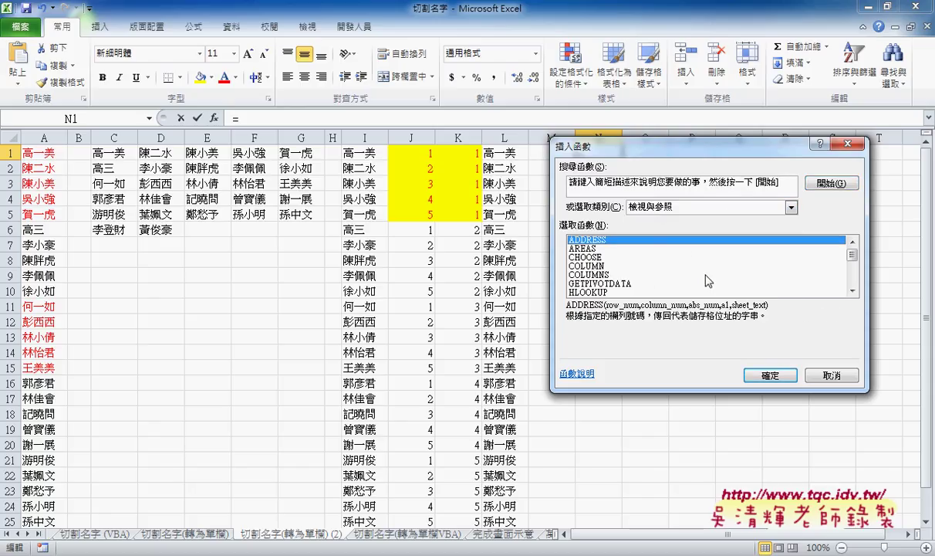
click(852, 292)
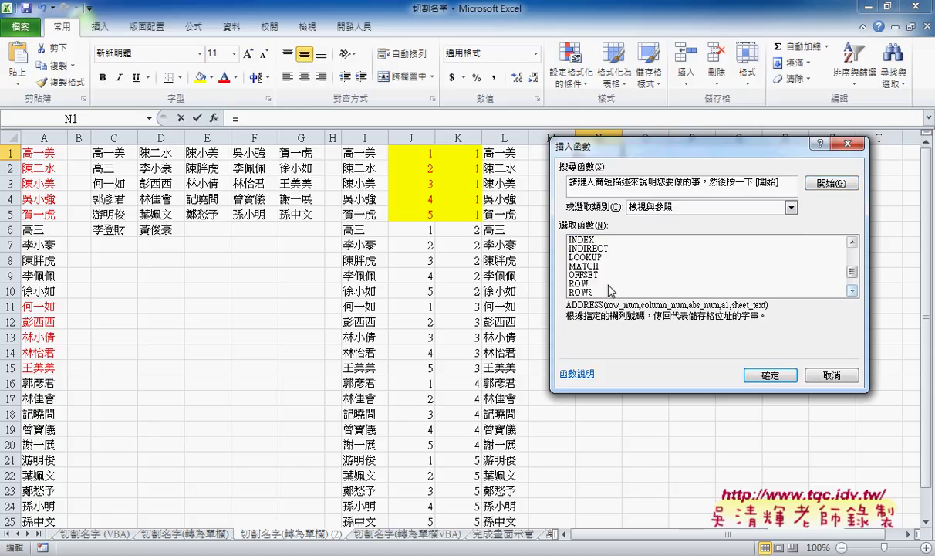
click(585, 275)
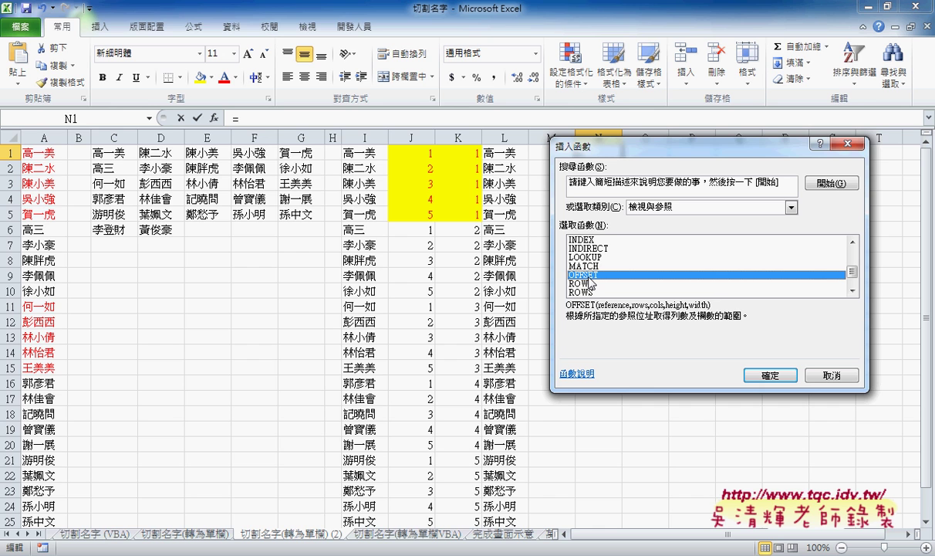